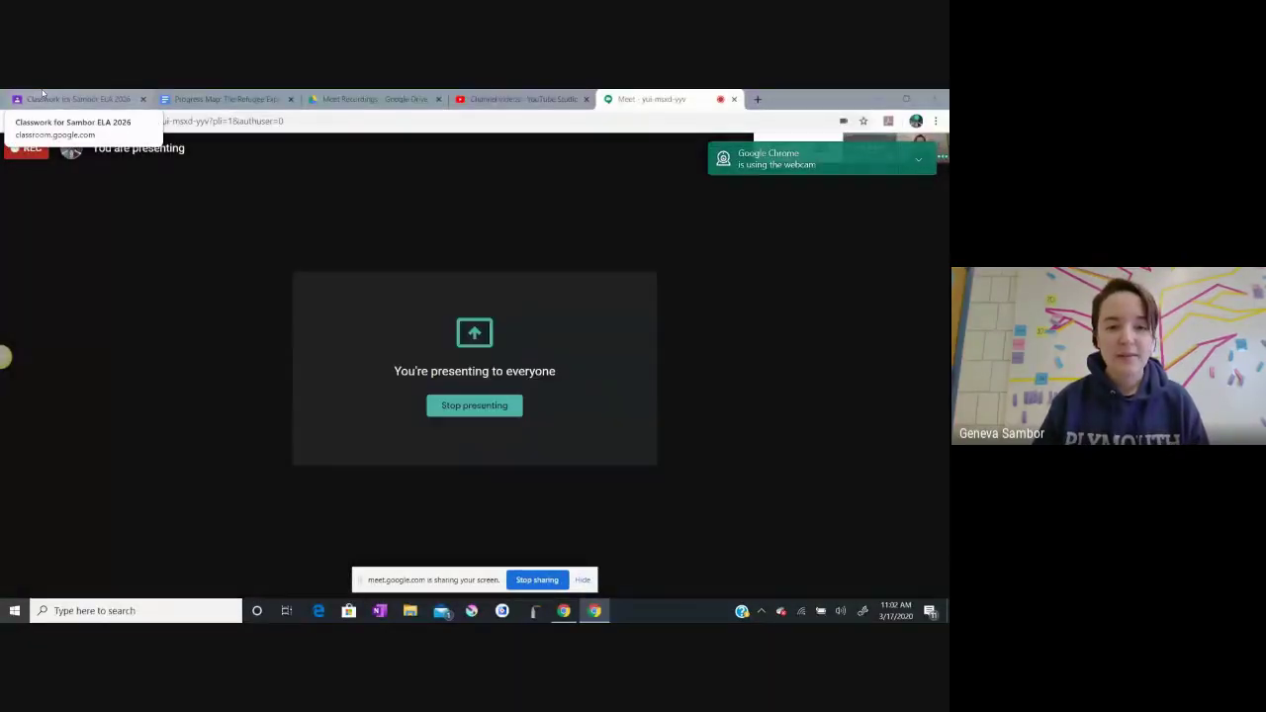
On the Classwork page, expand the YOUR Game Board to Track Work assignment (0 turned in, 50 assigned).
left_click(42, 96)
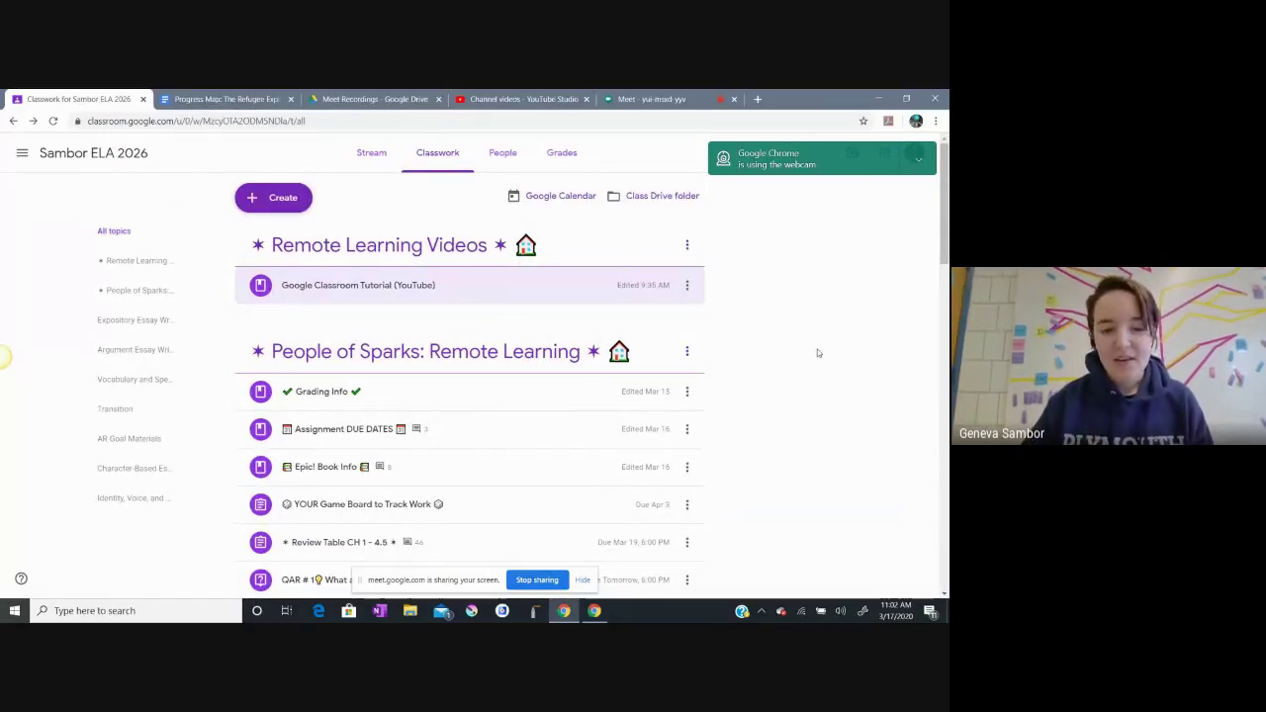
scroll(819, 353, "down", 2)
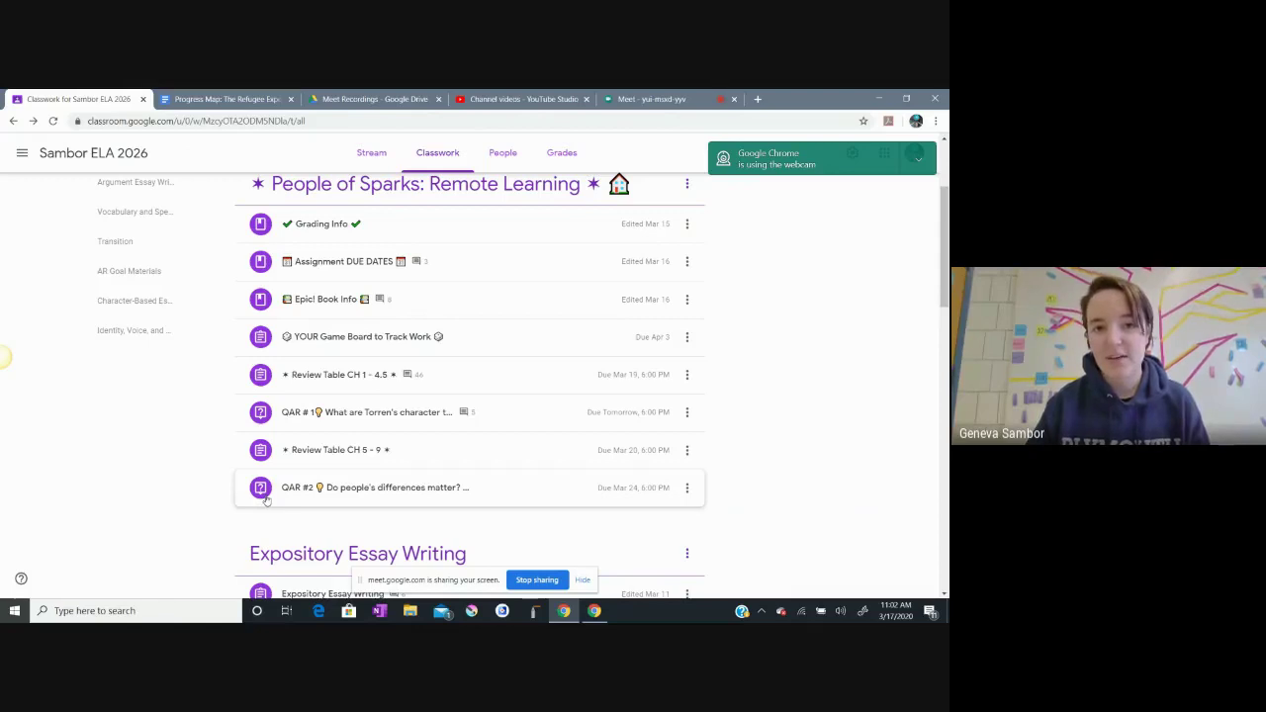
left_click(334, 338)
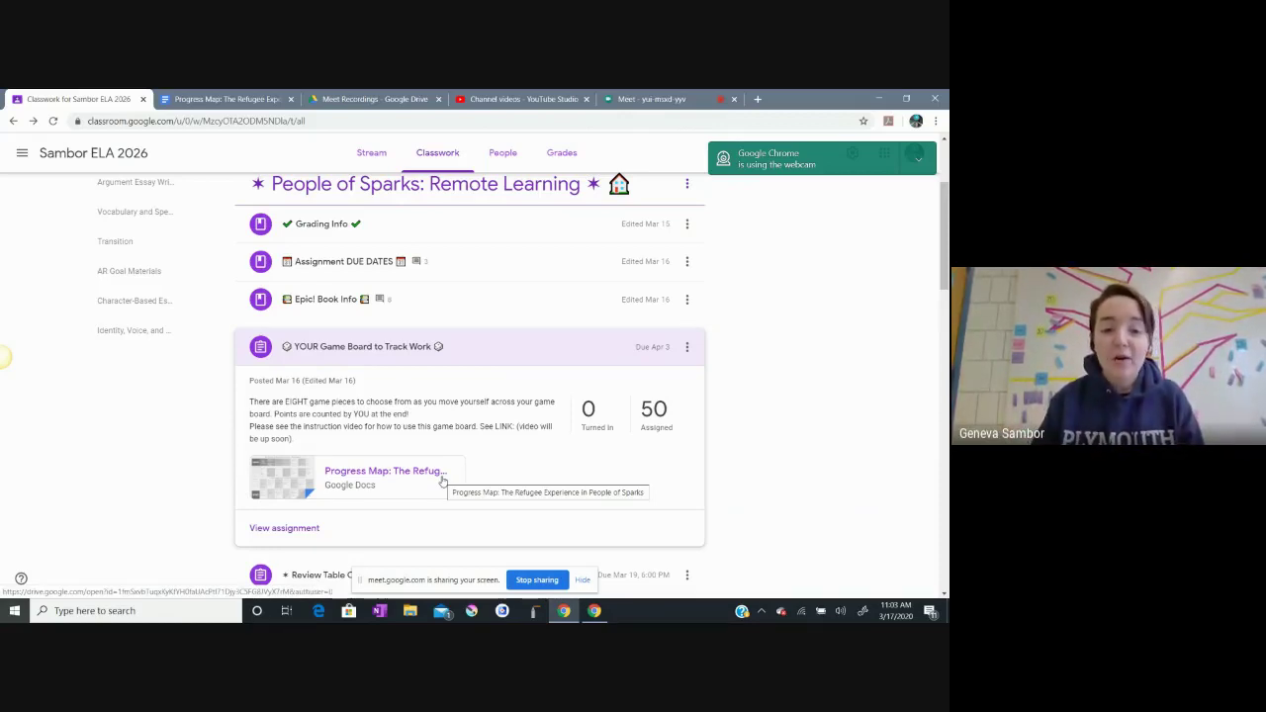
Open the Progress Map game board document and bring up the page view size list.
left_click(379, 471)
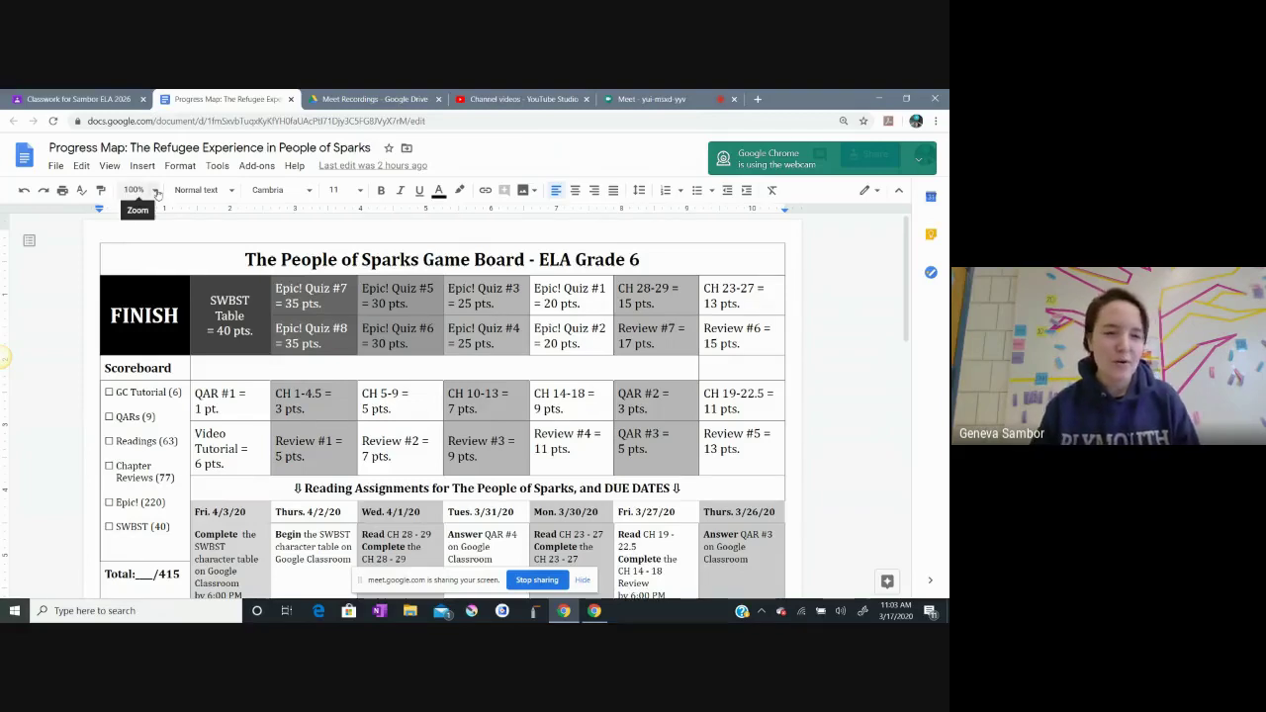
left_click(156, 192)
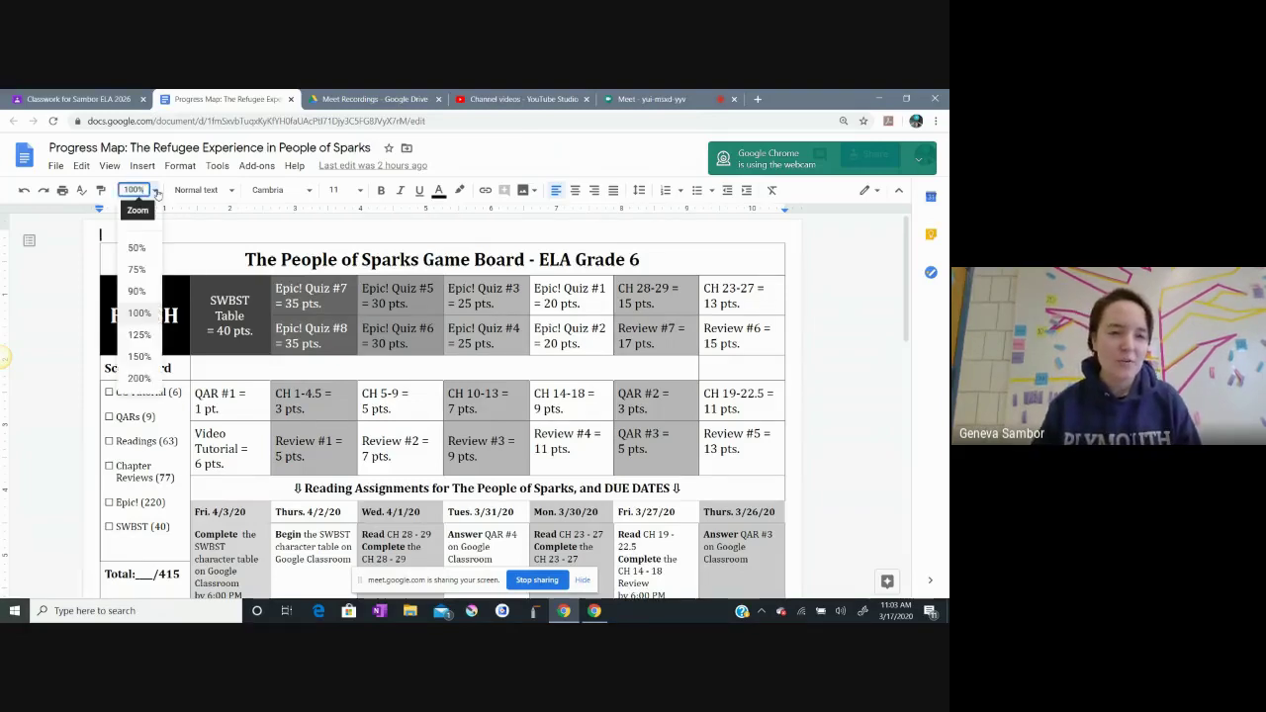
Set the page view to 75% and scroll down the game board.
left_click(137, 270)
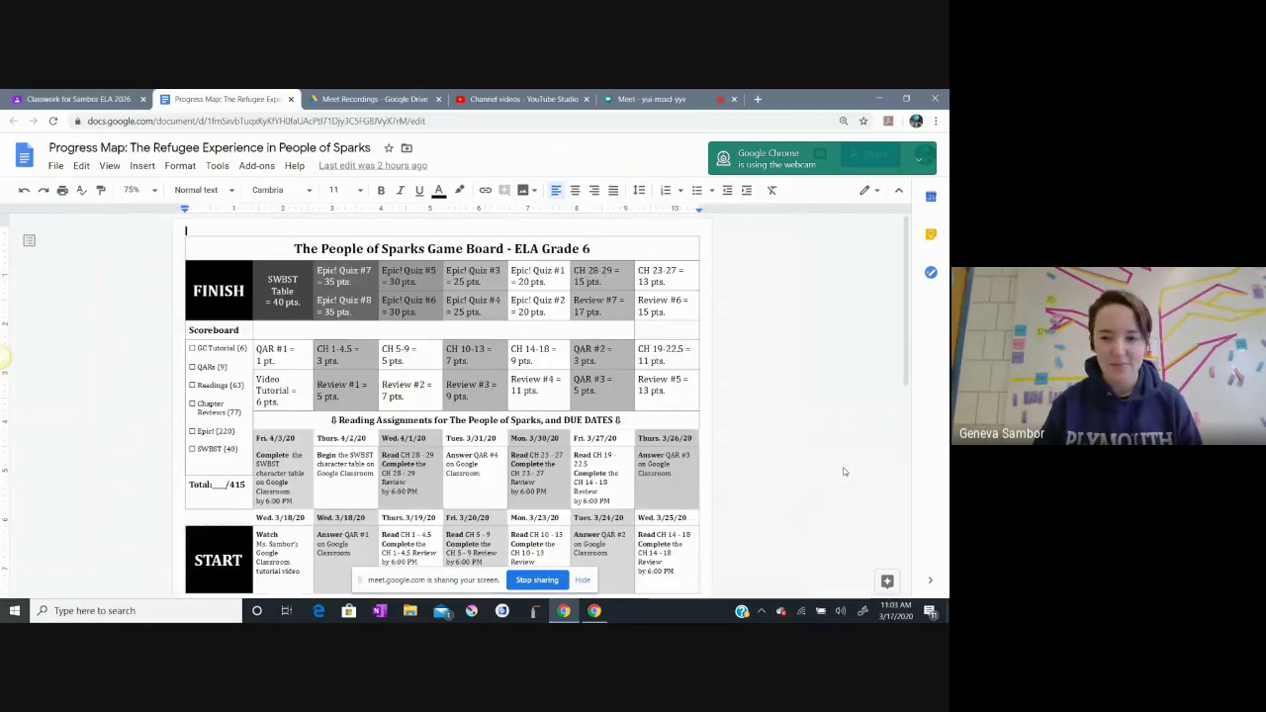
scroll(843, 472, "down", 1)
scroll(843, 471, "down", 1)
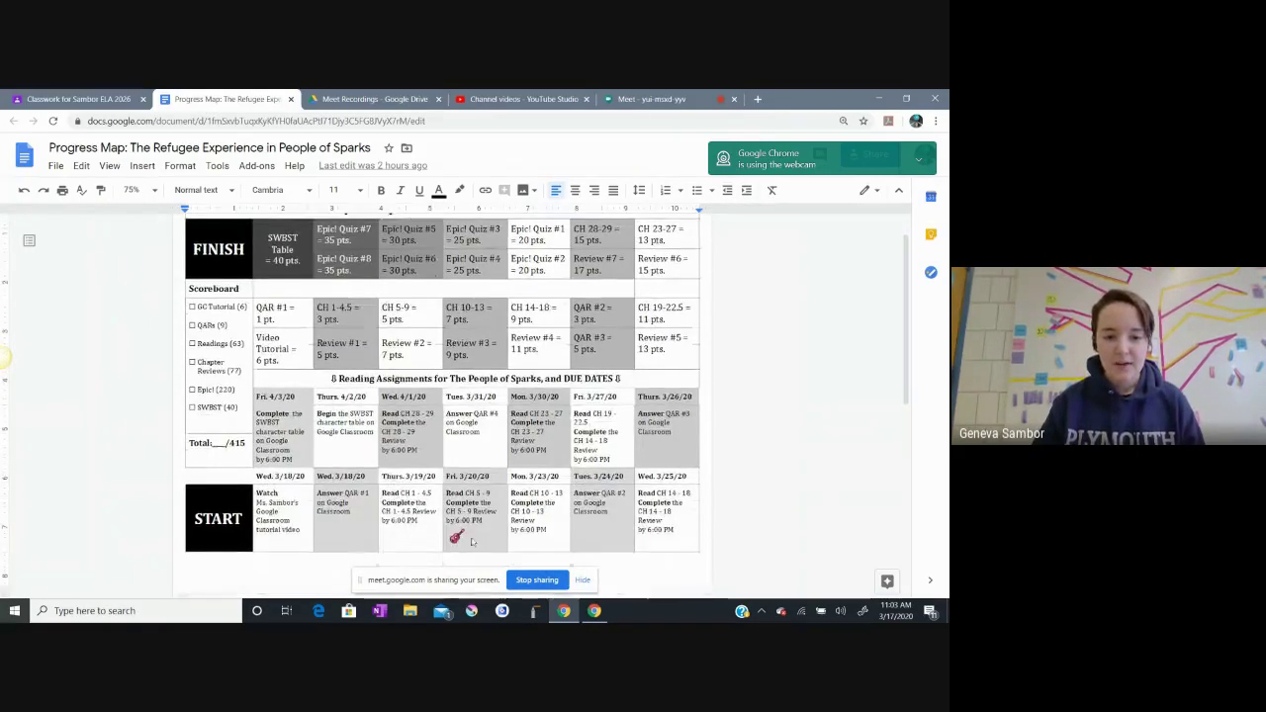
scroll(760, 469, "down", 5)
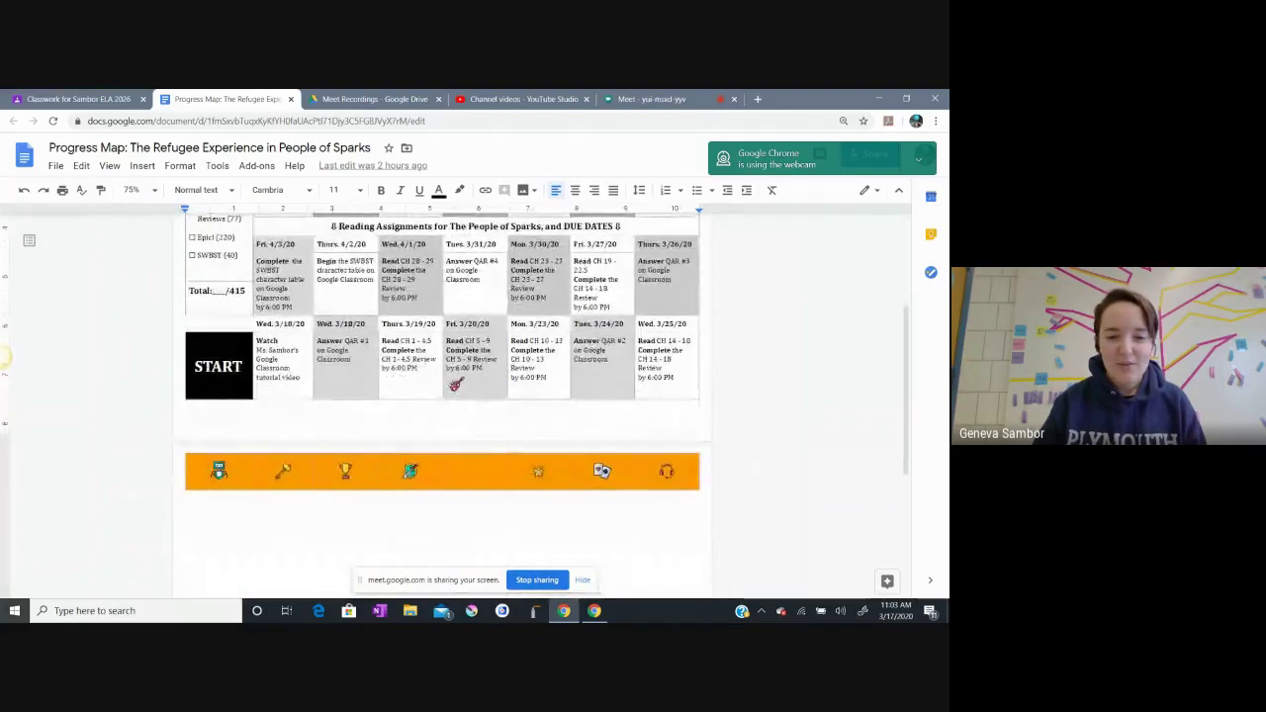
Move the guitar piece from Fri 3/20 into the orange row's gap, then highlight the reading-assignment rows.
left_click(455, 384)
left_click_drag(466, 474, 450, 472)
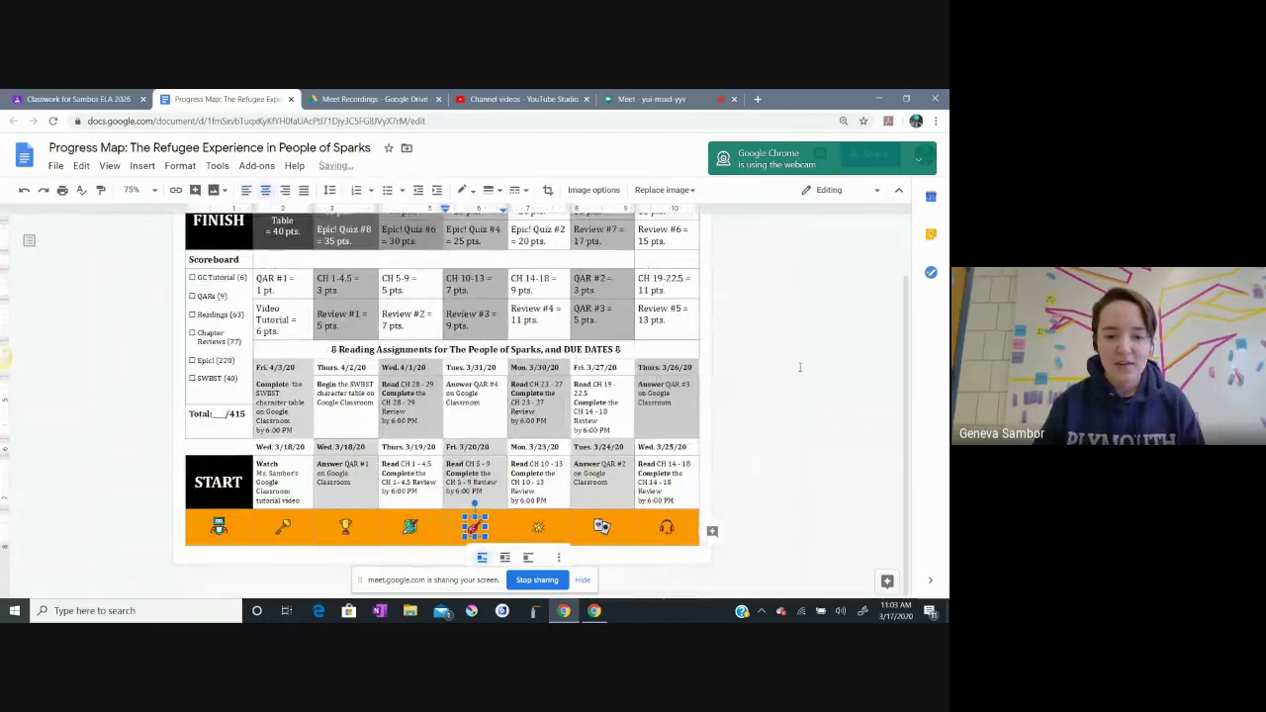
left_click(833, 393)
scroll(832, 394, "up", 1)
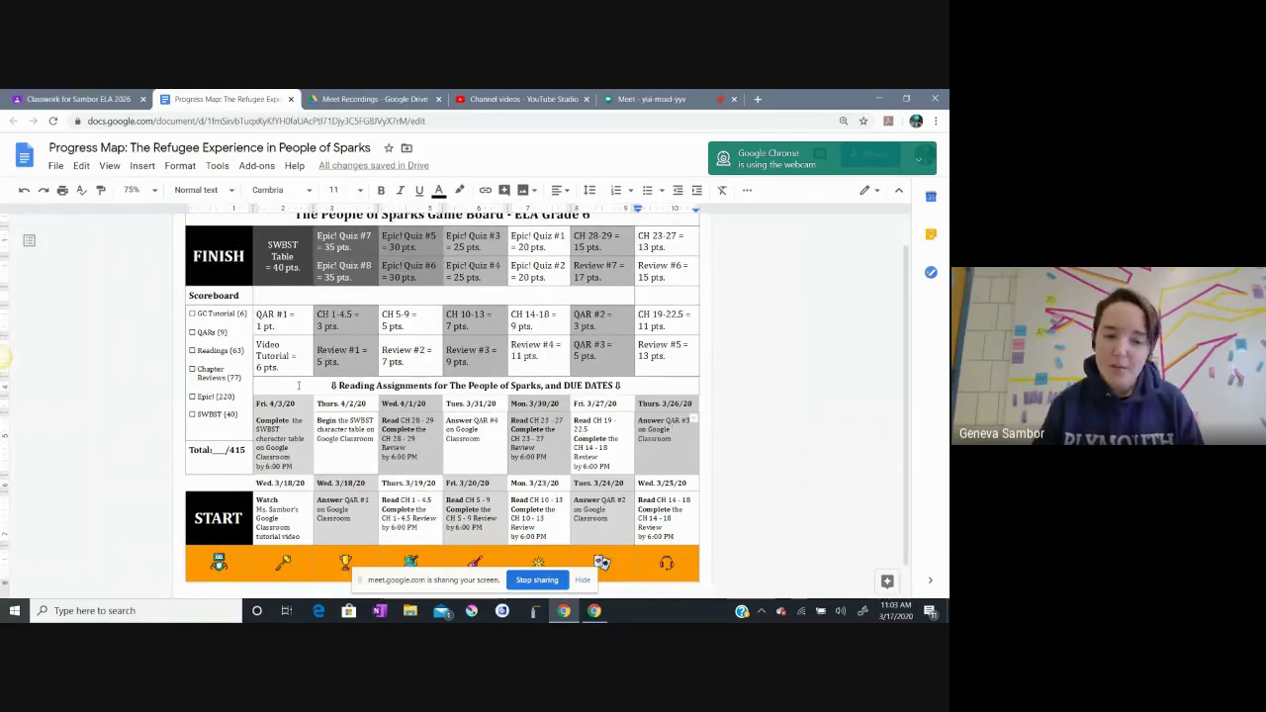
left_click_drag(297, 386, 644, 527)
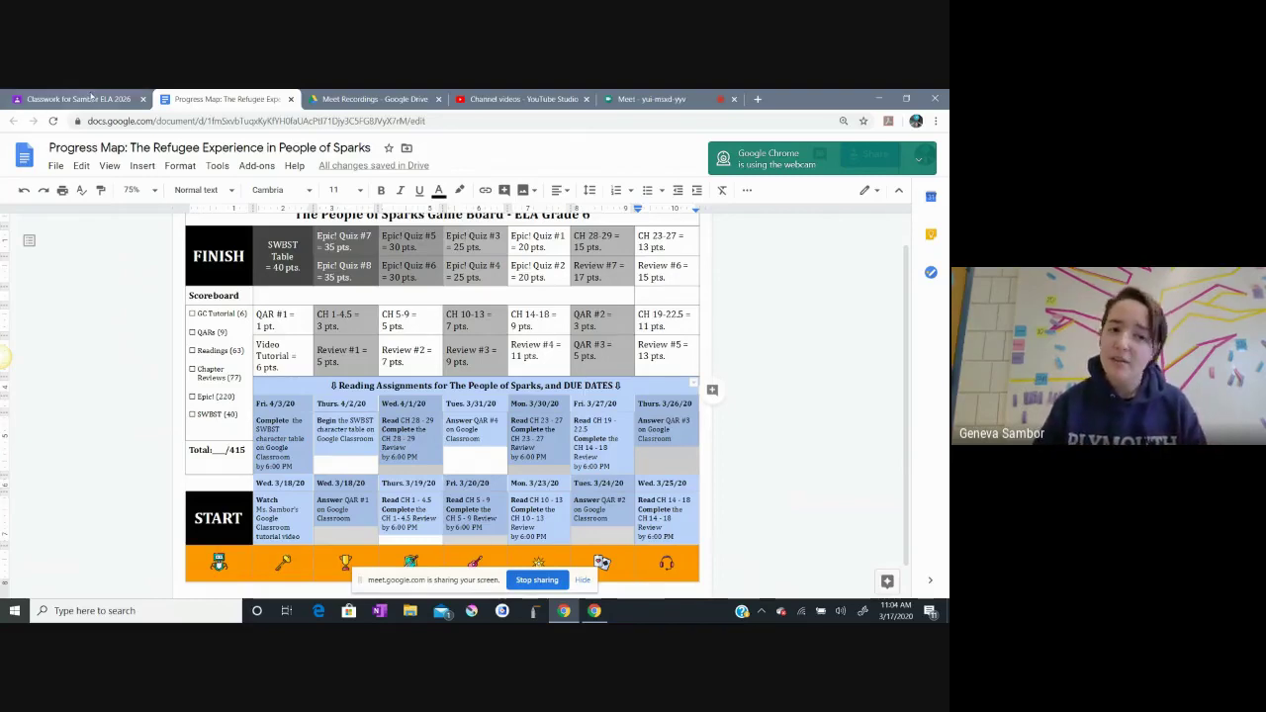
Collapse the game board assignment, expand the Assignment DUE DATES schedule, then return to Progress Map.
left_click(79, 99)
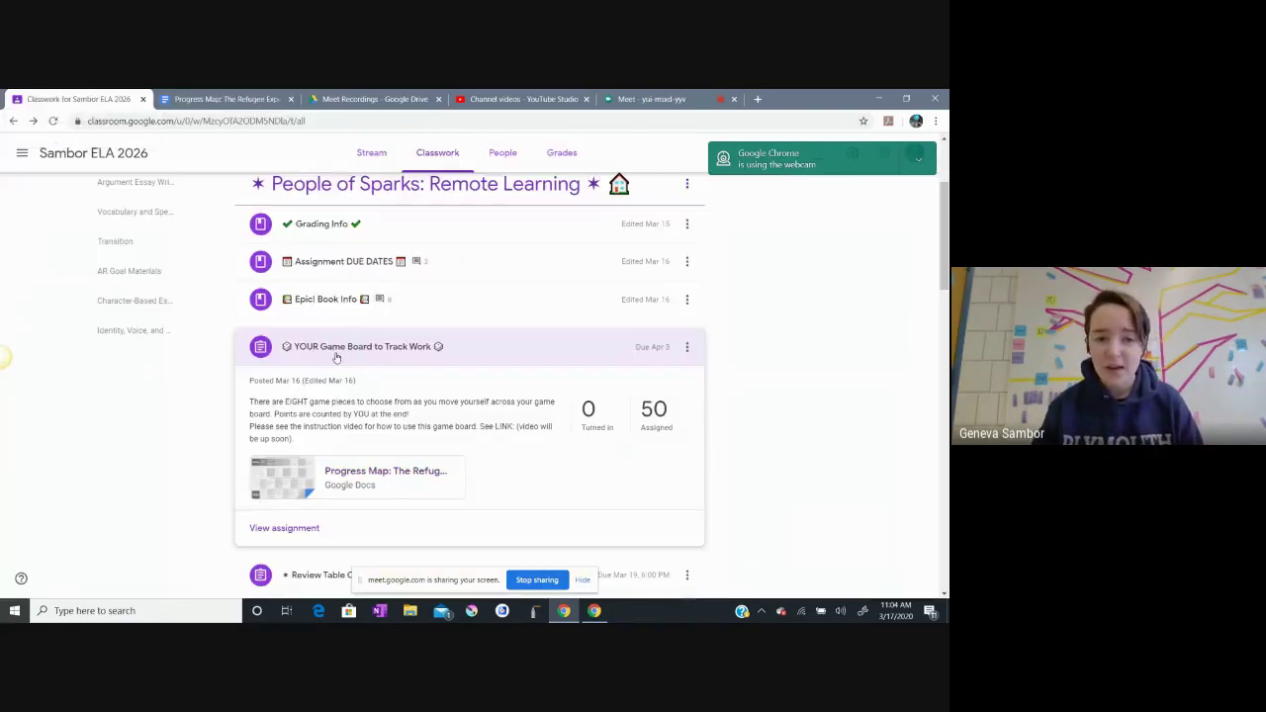
left_click(375, 346)
left_click(325, 261)
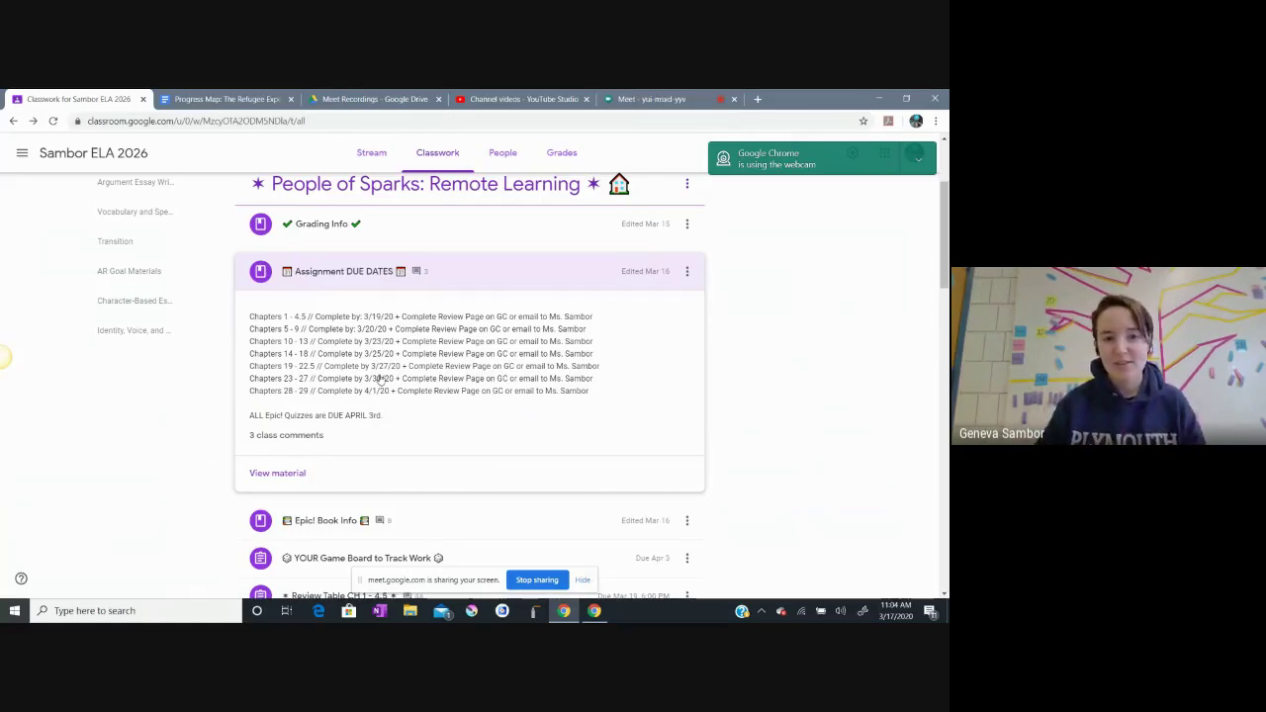
left_click(227, 99)
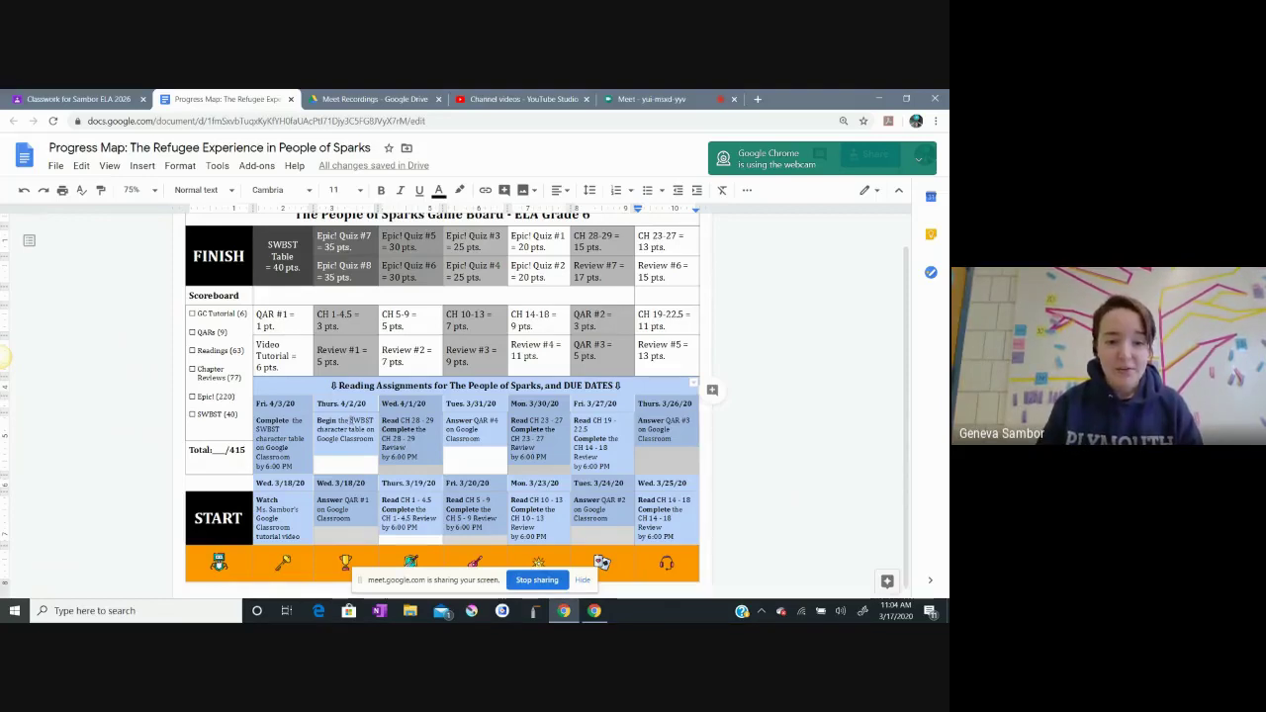
Highlight the reading-assignment rows through Wed. 3/25/20, then clear the highlight.
left_click(351, 420)
left_click_drag(341, 420, 657, 520)
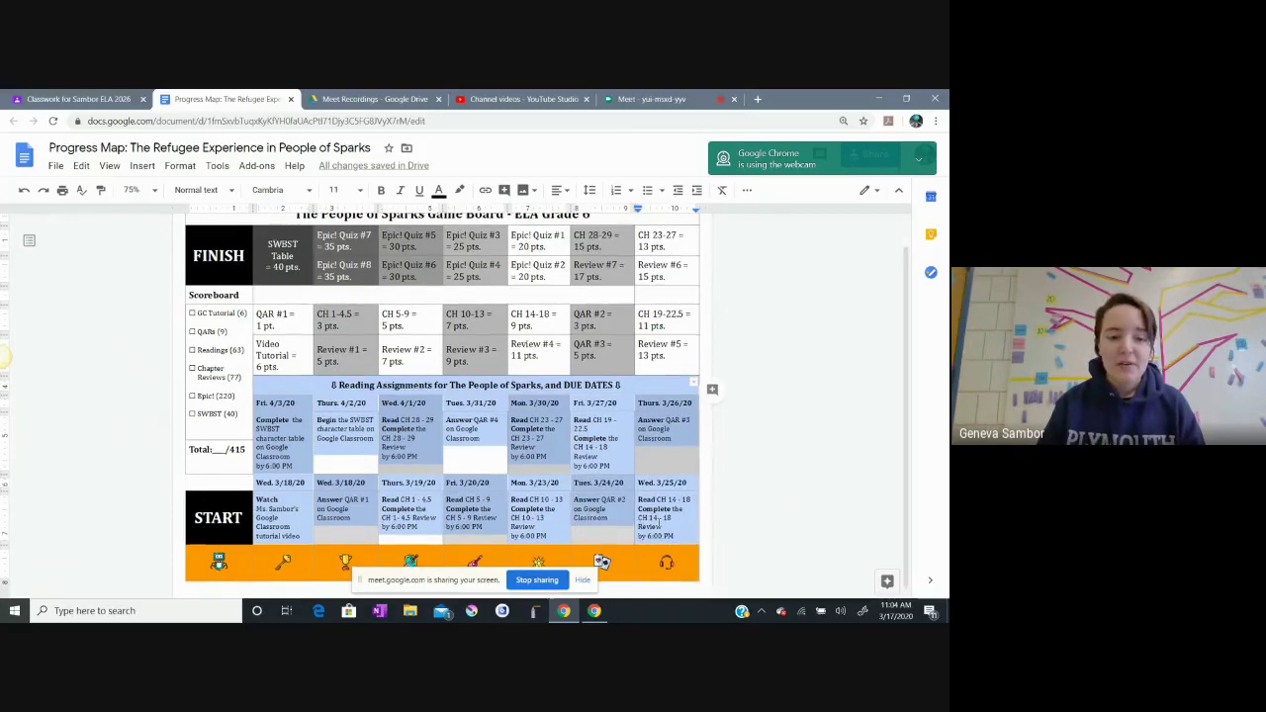
scroll(658, 519, "down", 1)
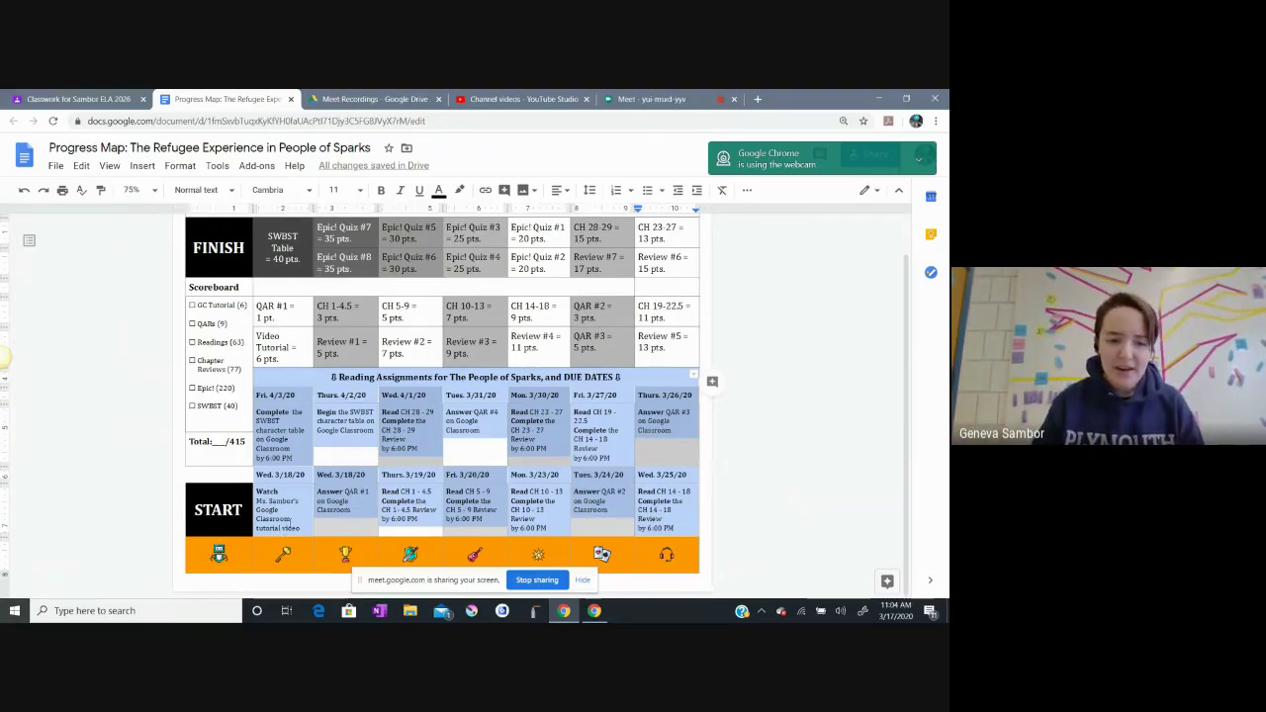
left_click(308, 527)
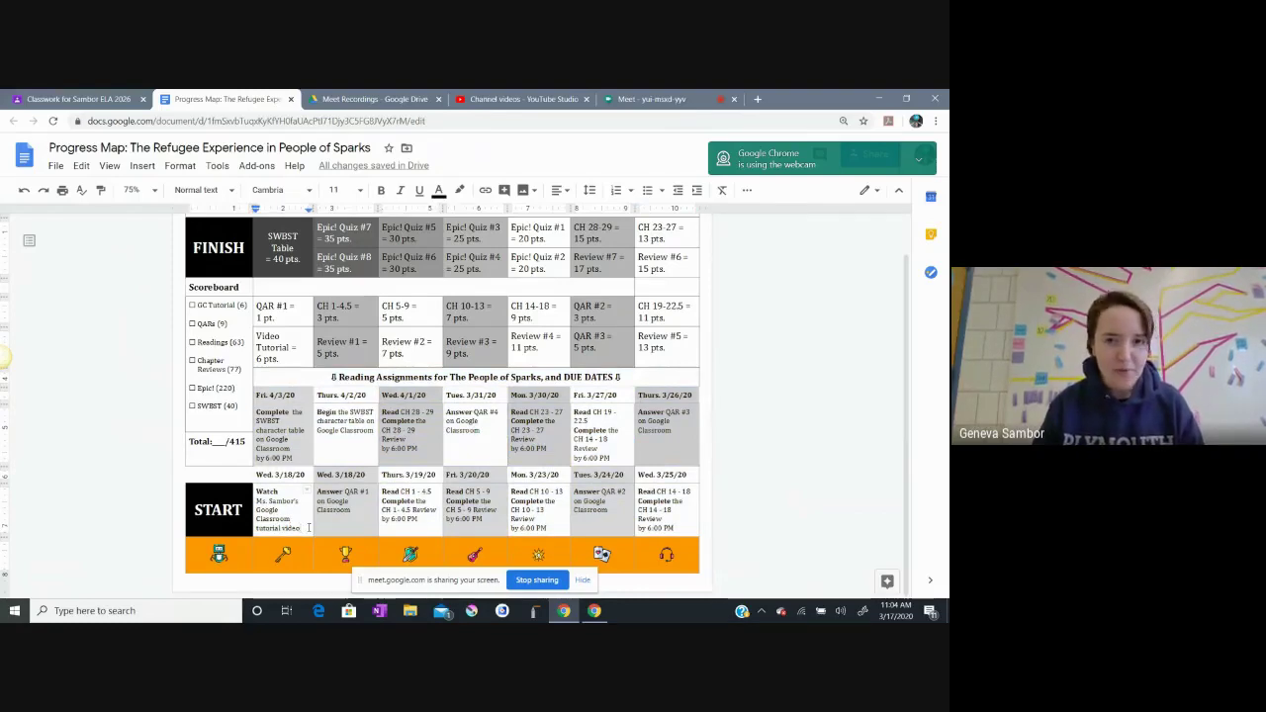
Move the first orange-row piece into START and the robot into the Wed 3/18/20 Answer QAR #1 square.
left_click(219, 554)
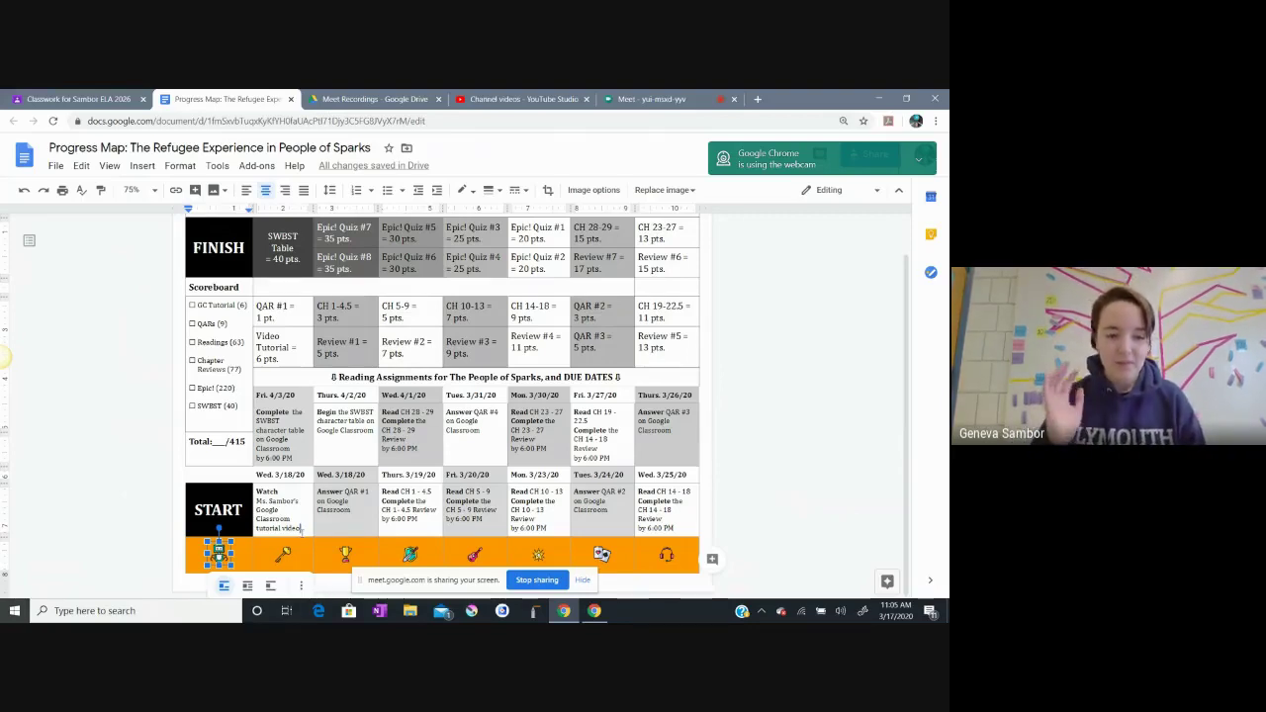
left_click_drag(301, 529, 300, 530)
left_click(788, 521)
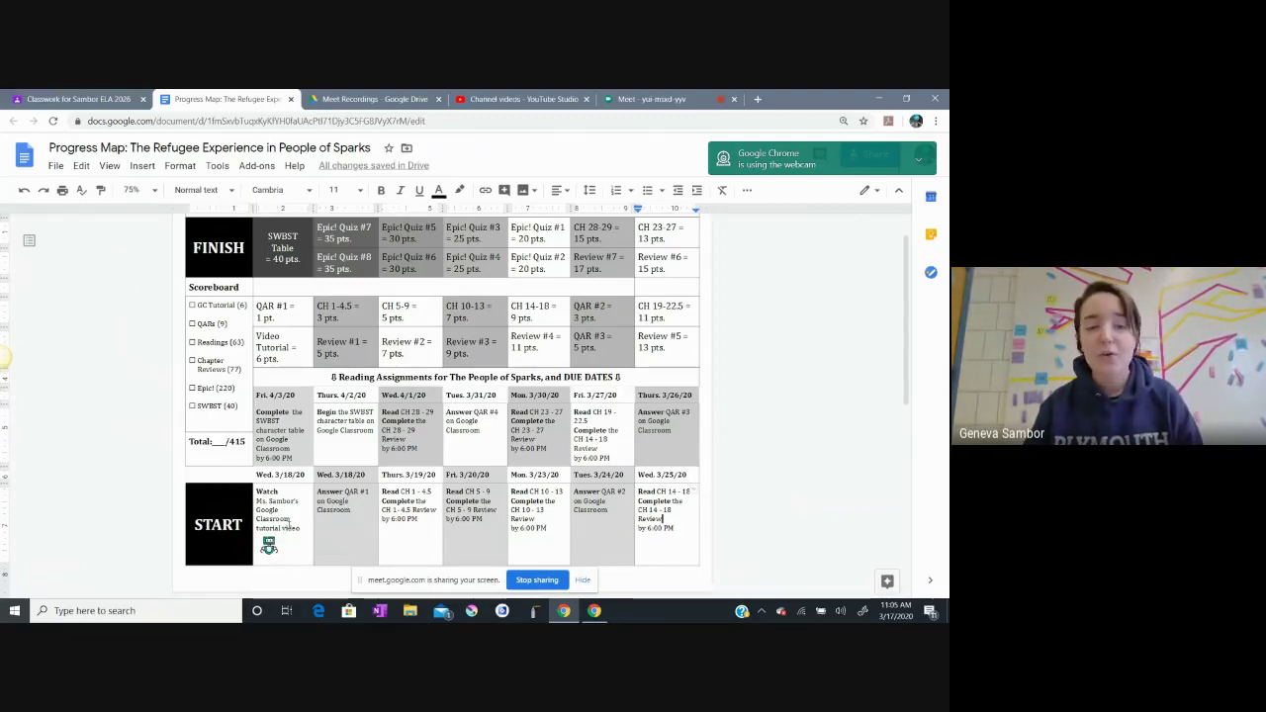
left_click(269, 546)
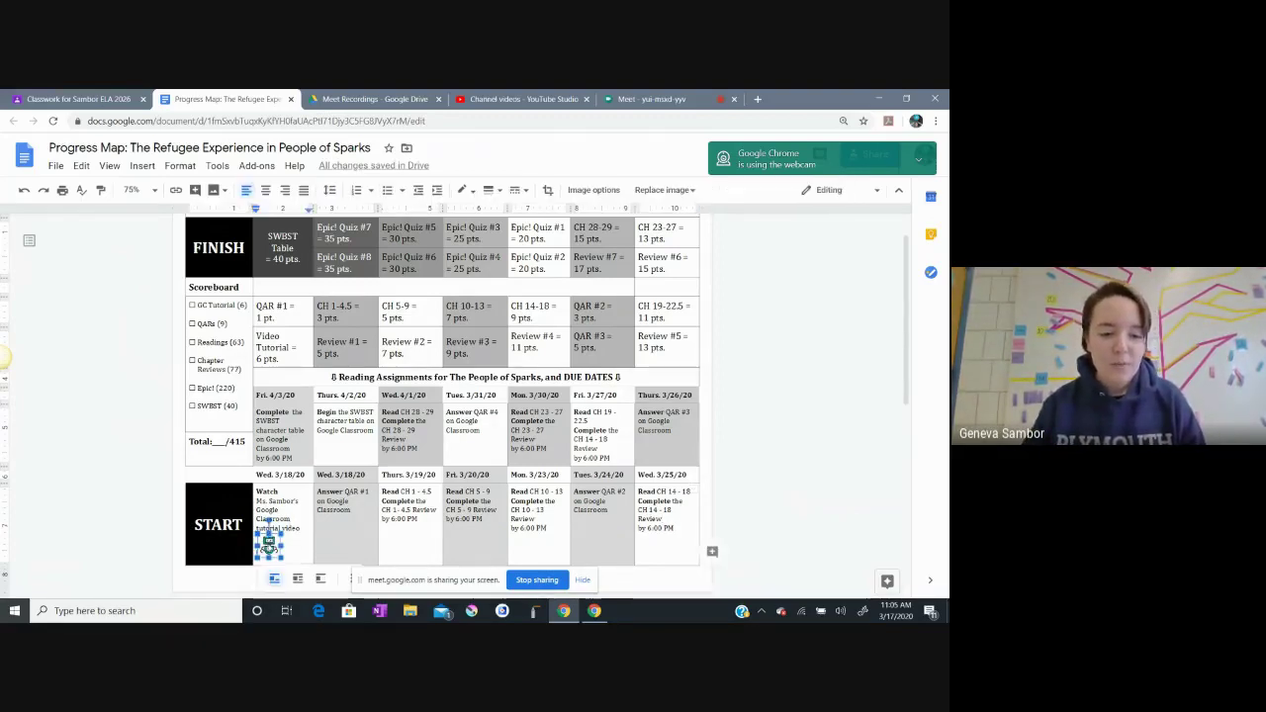
left_click_drag(361, 518, 361, 518)
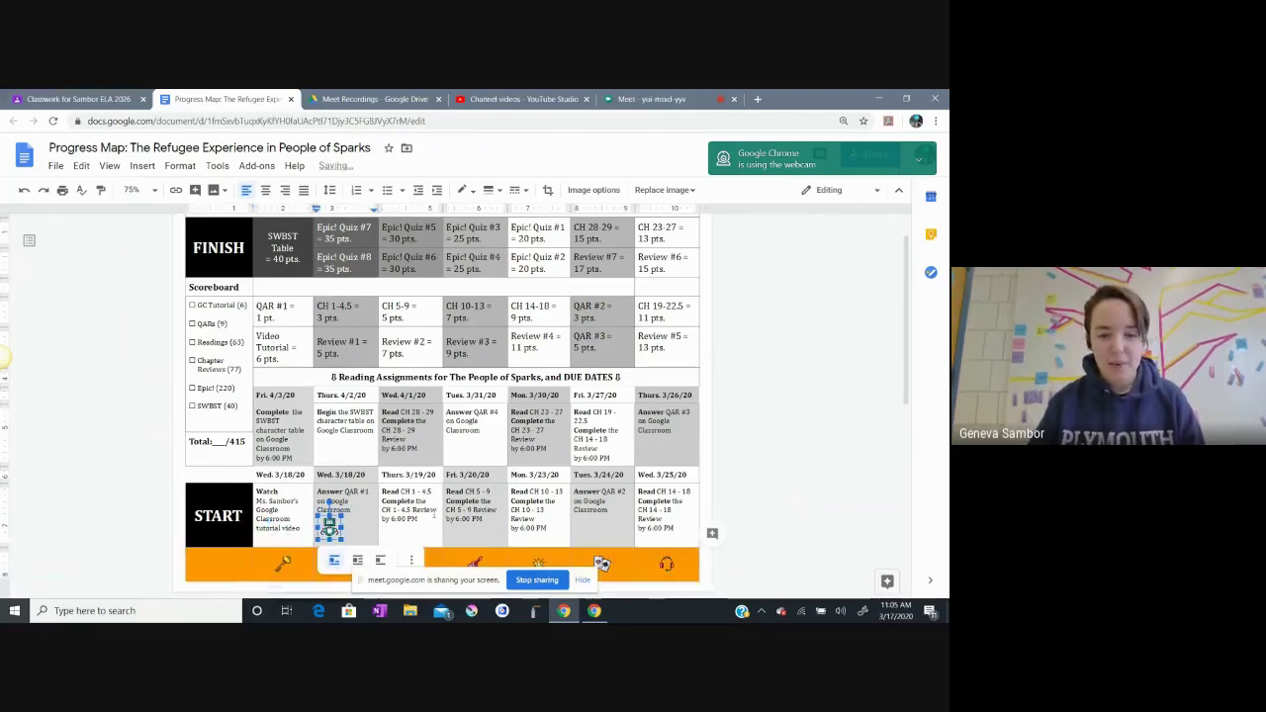
key("Escape")
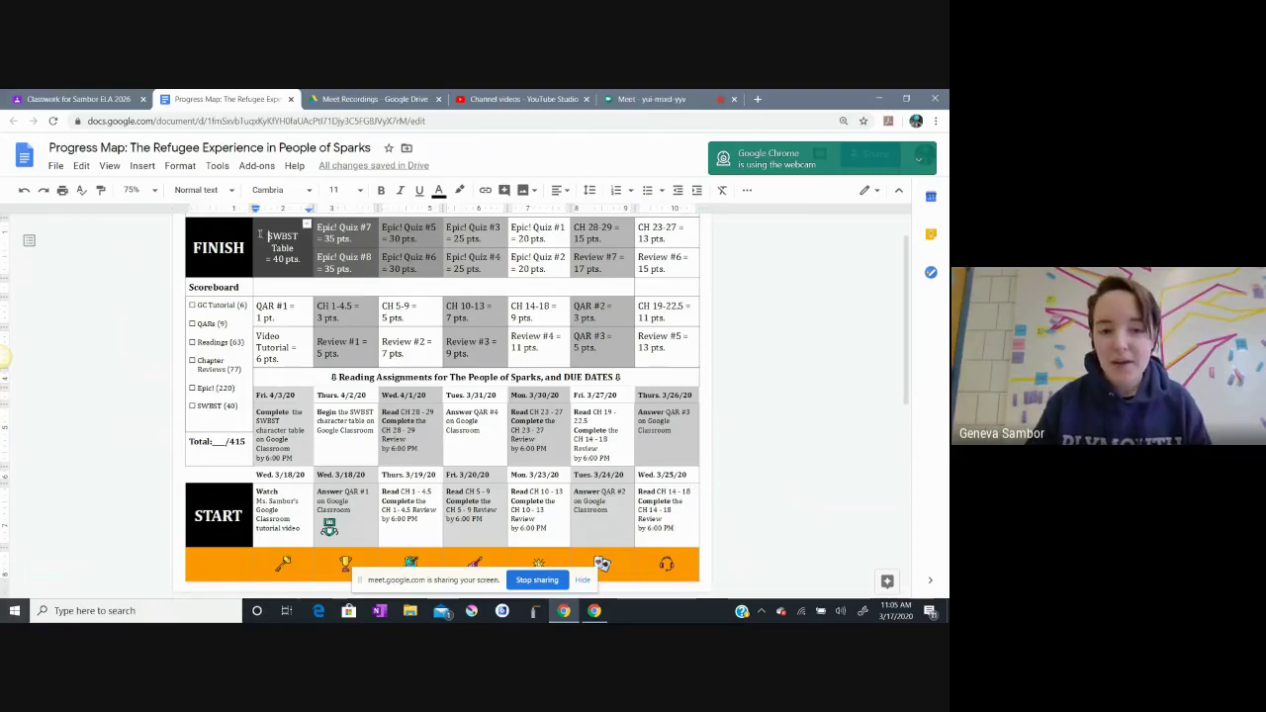
left_click_drag(259, 234, 687, 352)
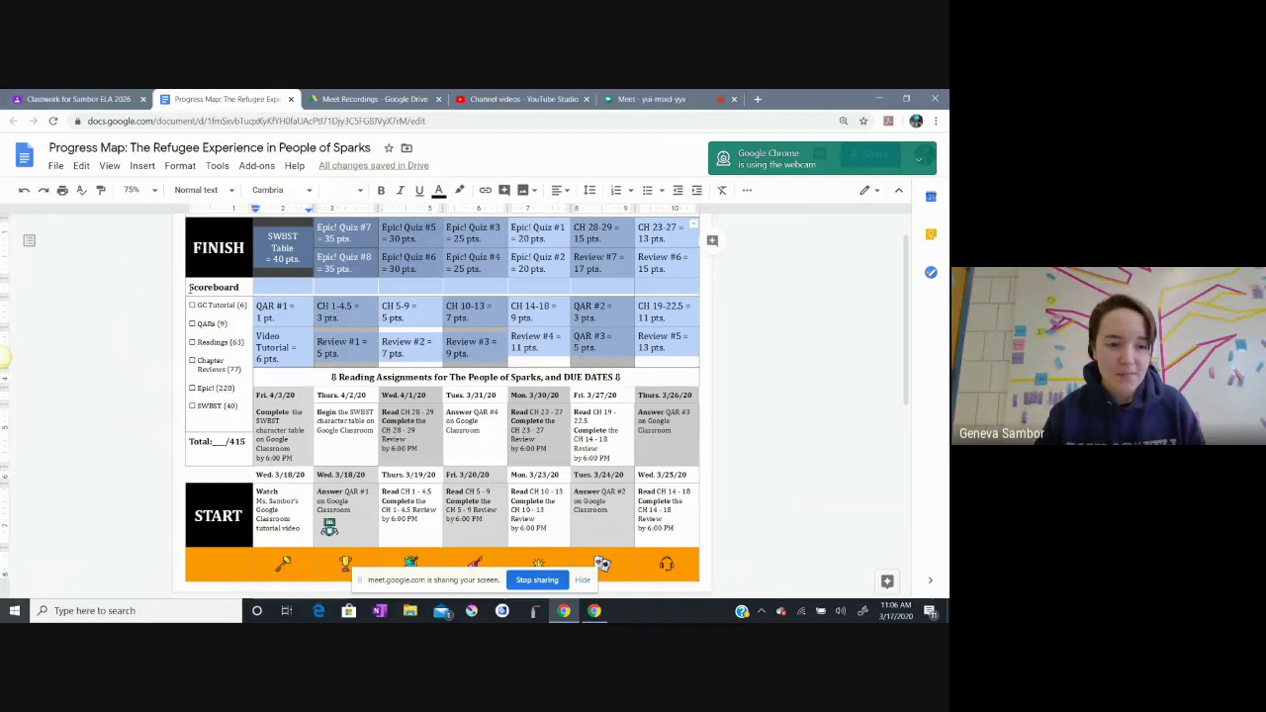
left_click_drag(190, 287, 227, 442)
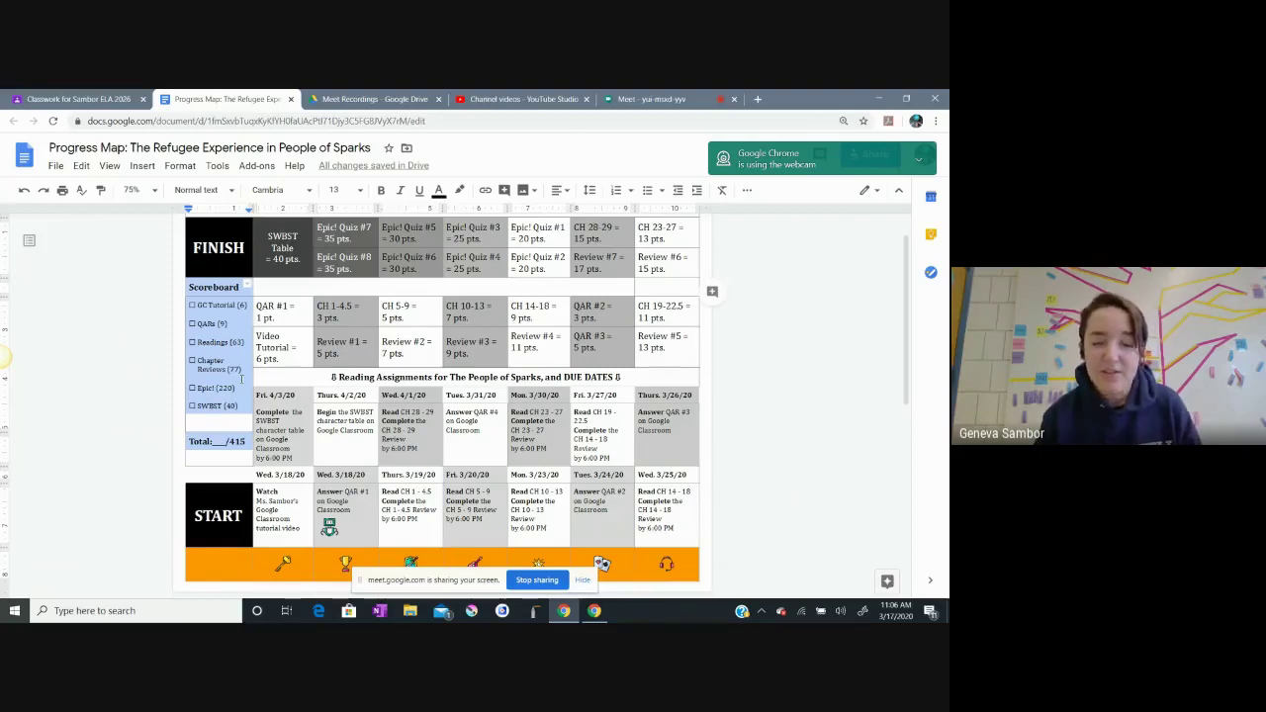
left_click(230, 343)
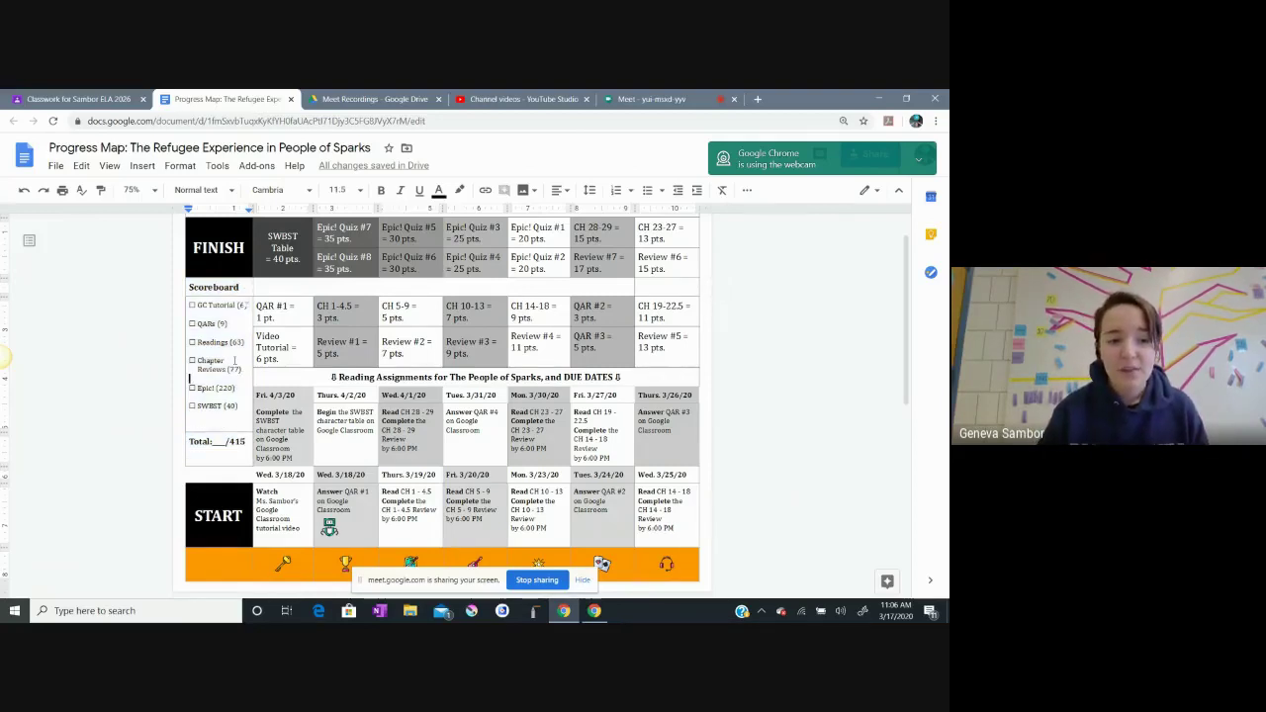
left_click(228, 324)
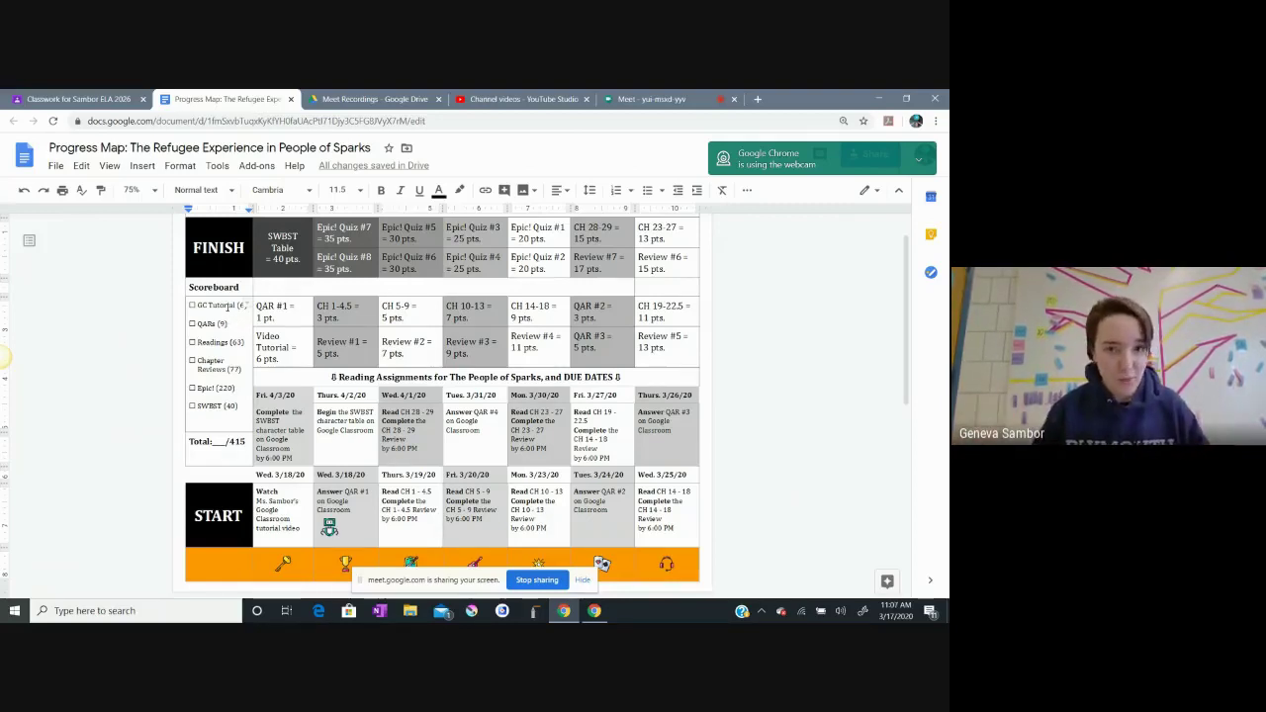
left_click(238, 406)
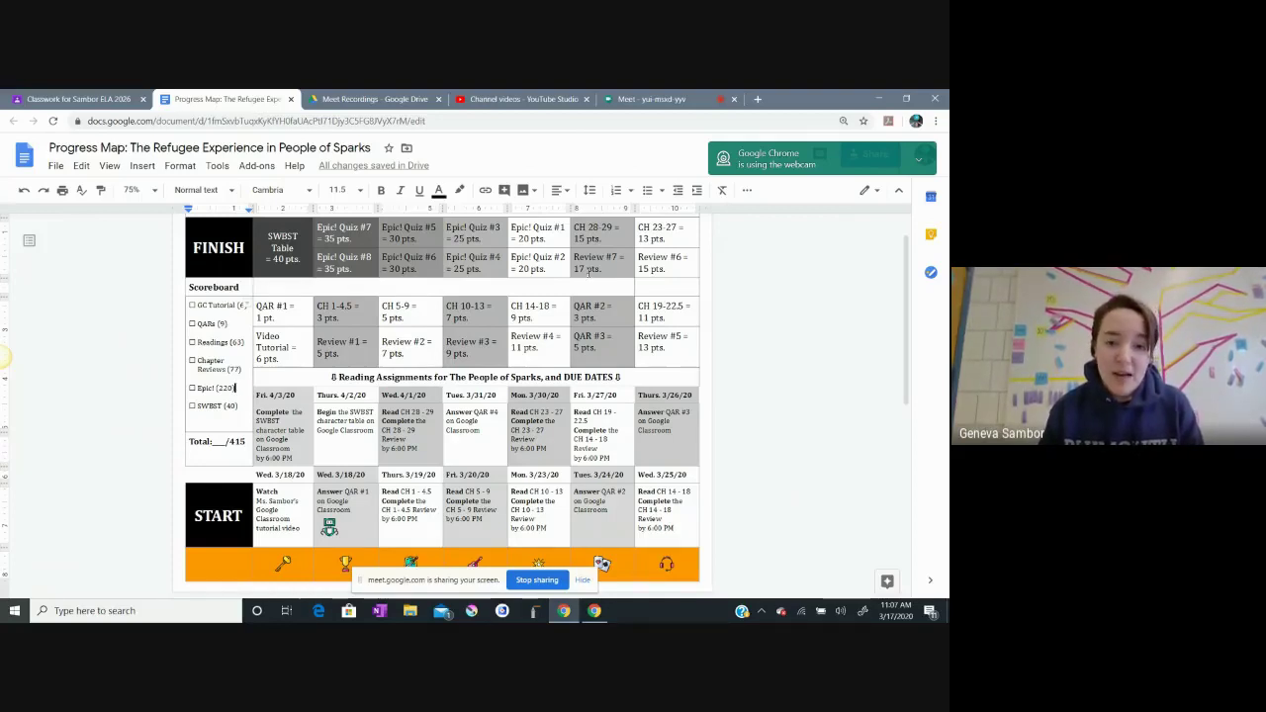
left_click_drag(318, 225, 540, 277)
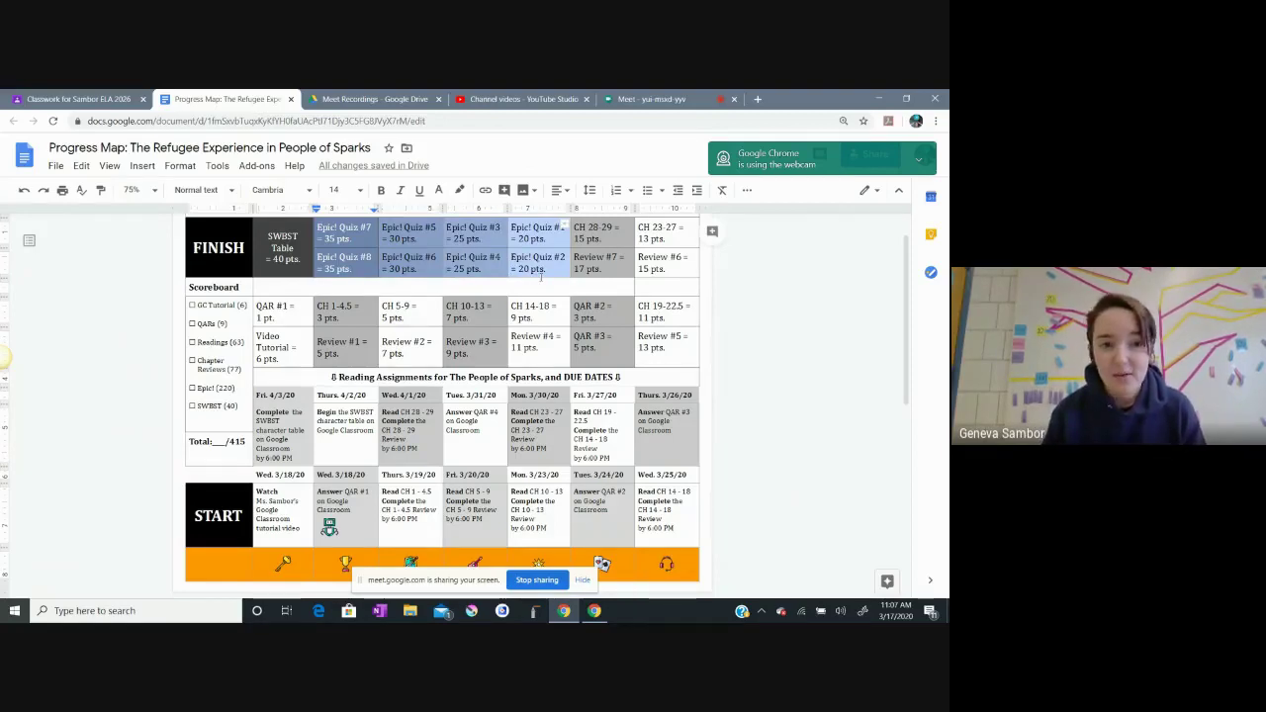
left_click_drag(265, 233, 300, 259)
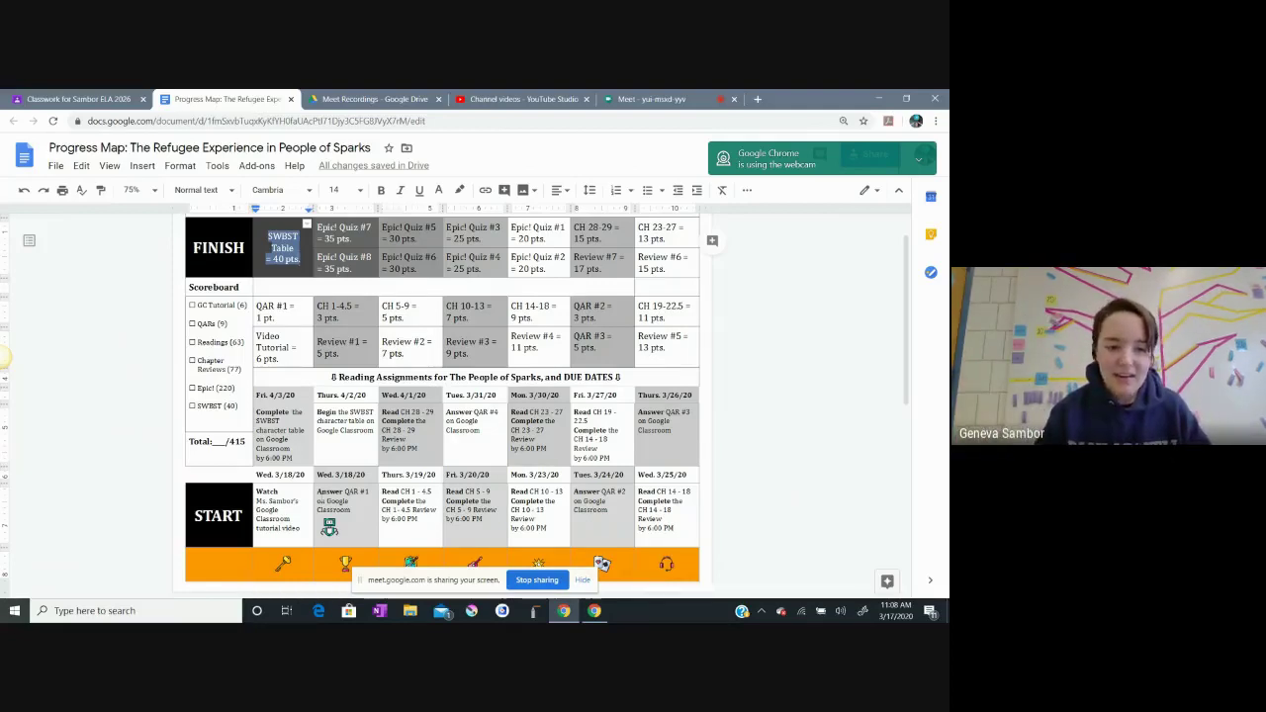
Drag the robot from Answer QAR #1 into the orange row's first square and center-align it.
left_click(329, 527)
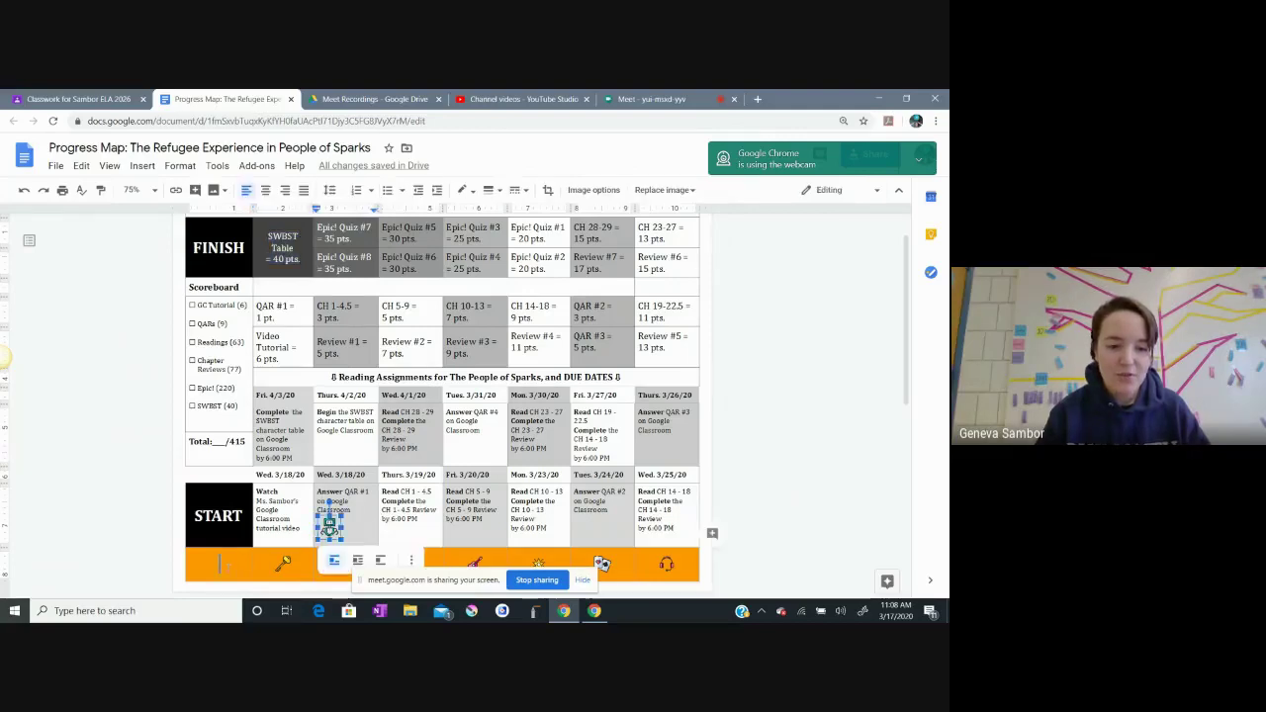
left_click_drag(329, 527, 202, 547)
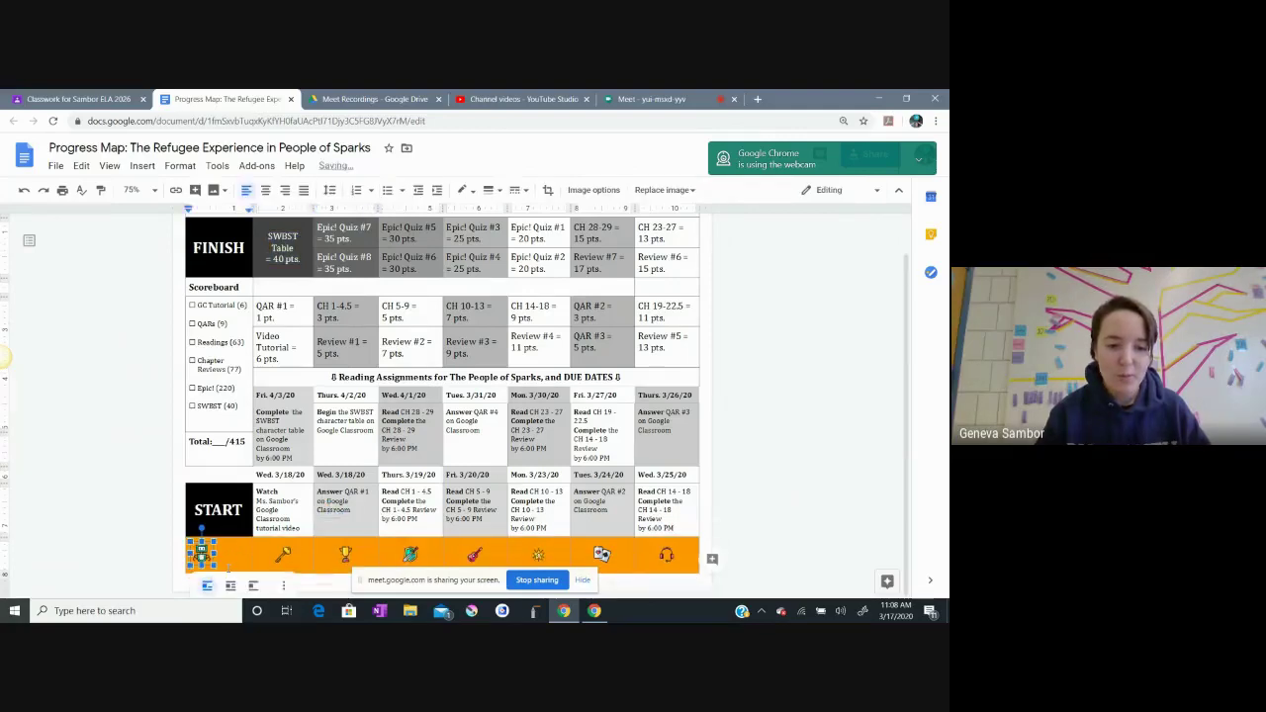
left_click(266, 191)
left_click(791, 502)
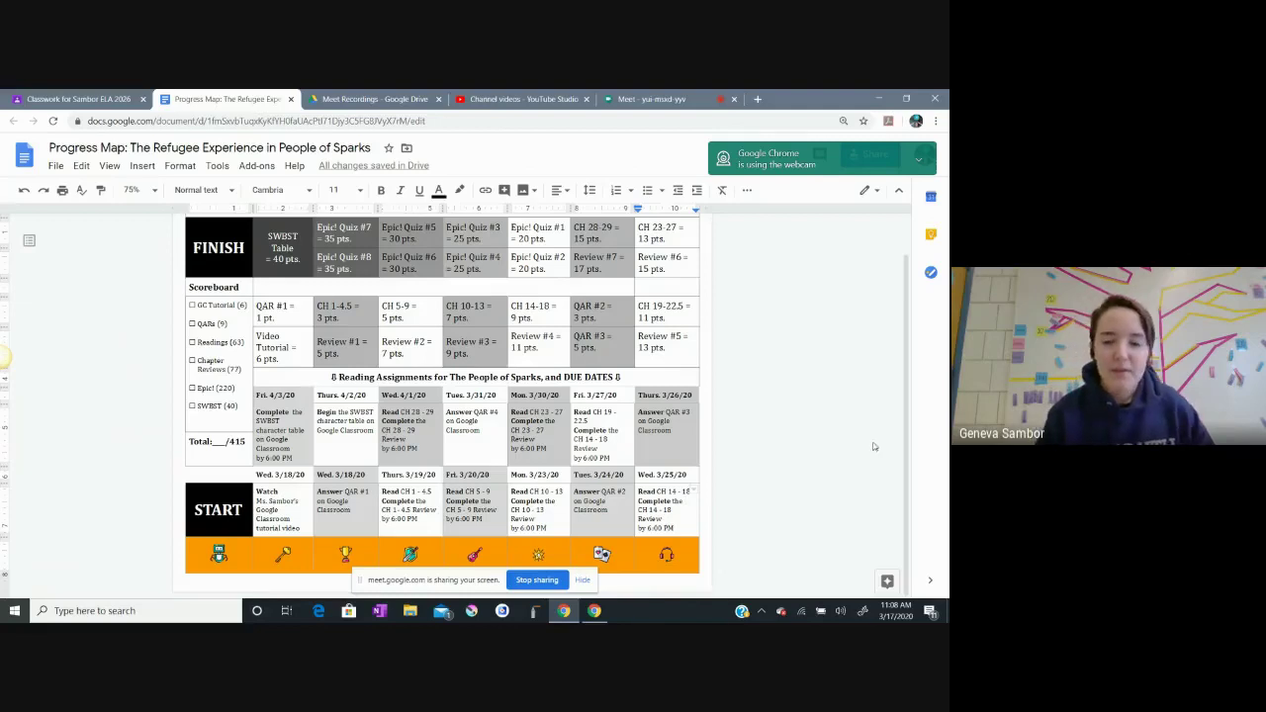
scroll(795, 419, "up", 1)
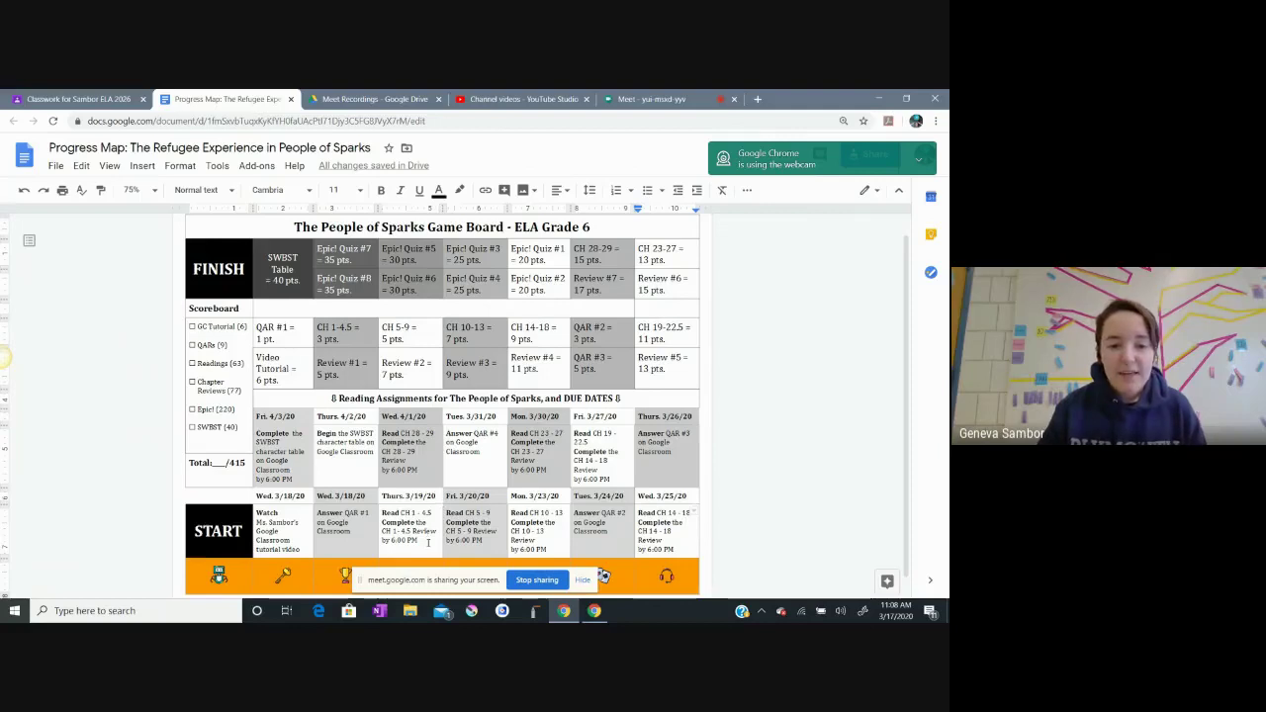
left_click_drag(427, 542, 382, 540)
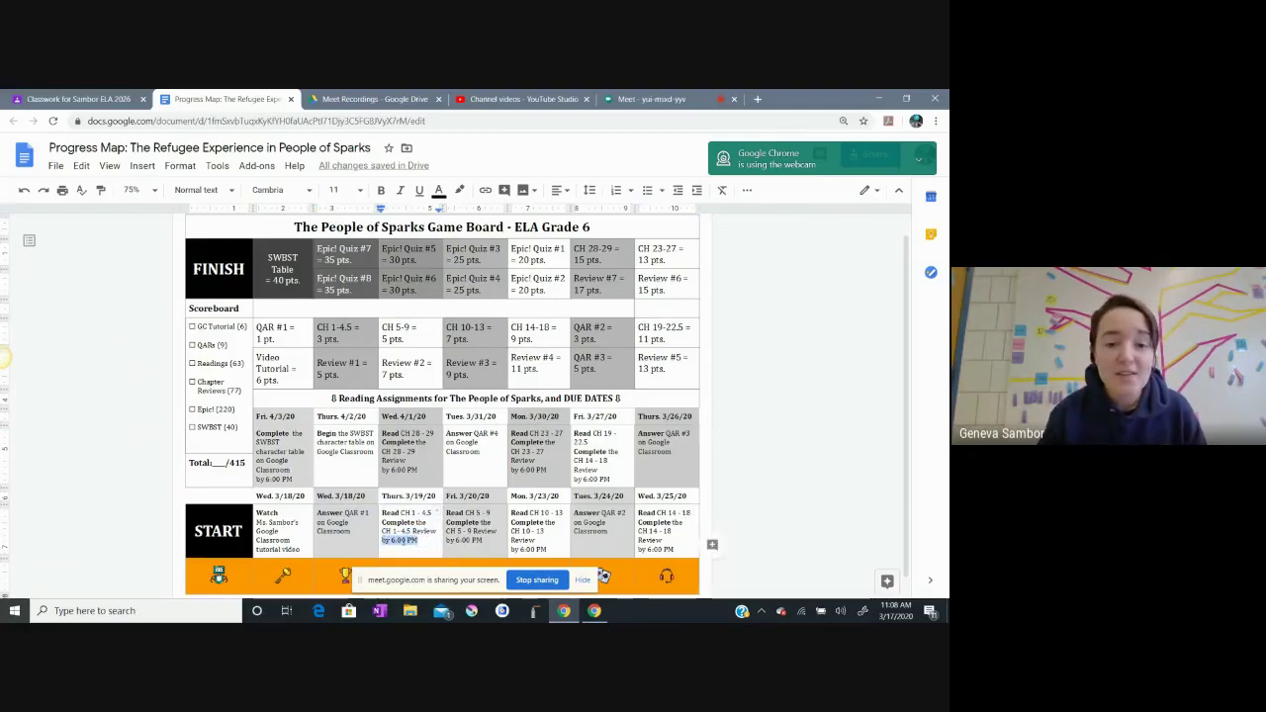
left_click(423, 542)
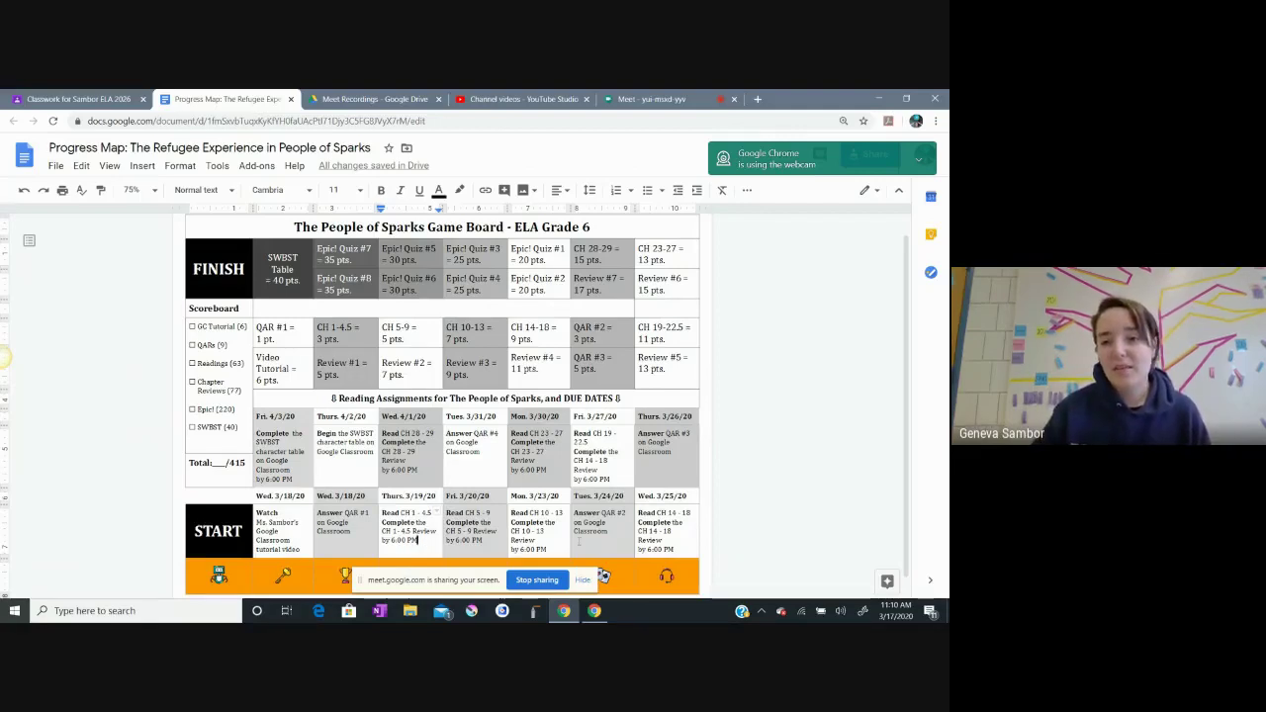
Switch to the Google Meet tab, where the whole screen is being presented to everyone.
left_click(652, 99)
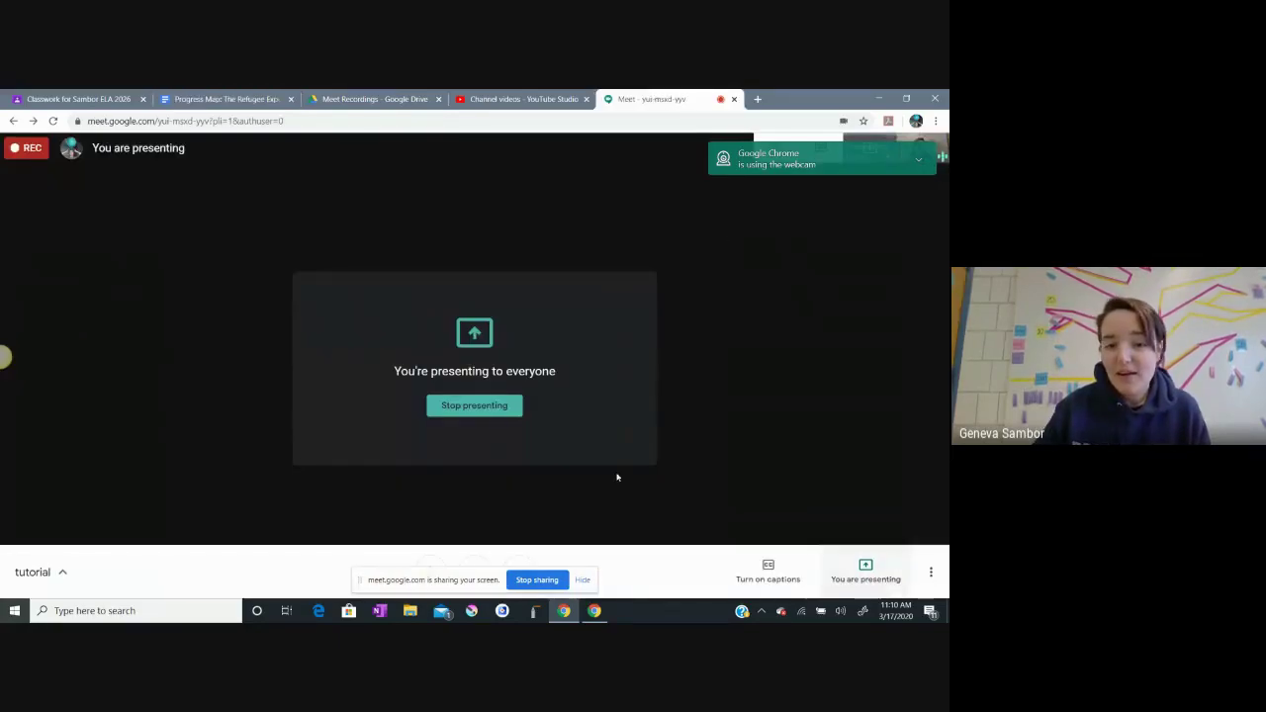